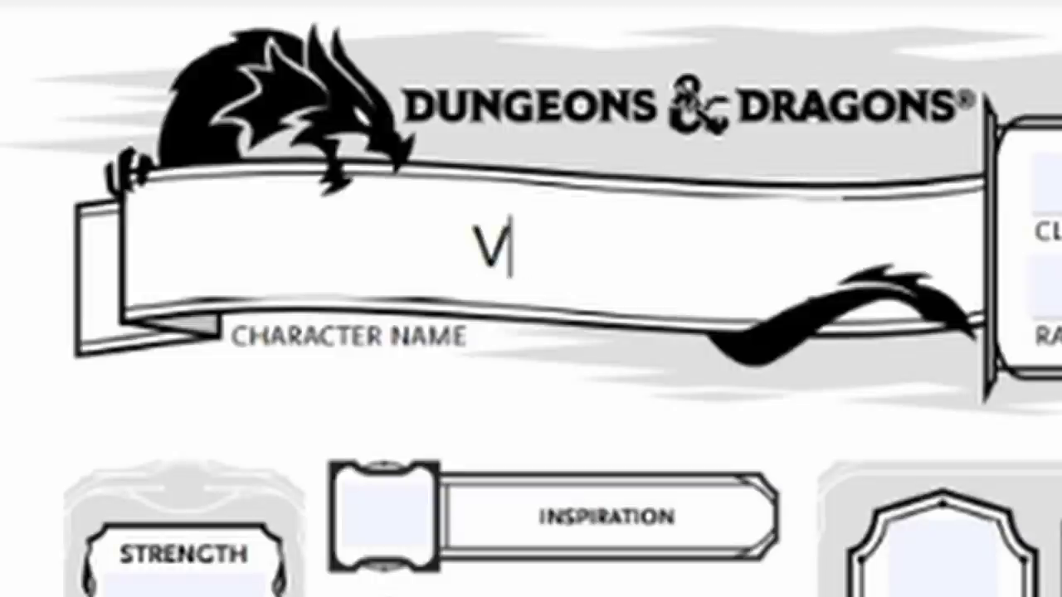
# Step: Enter 'Volariil Aedael' in the Character Name field
pyautogui.write('olariil Aedael')
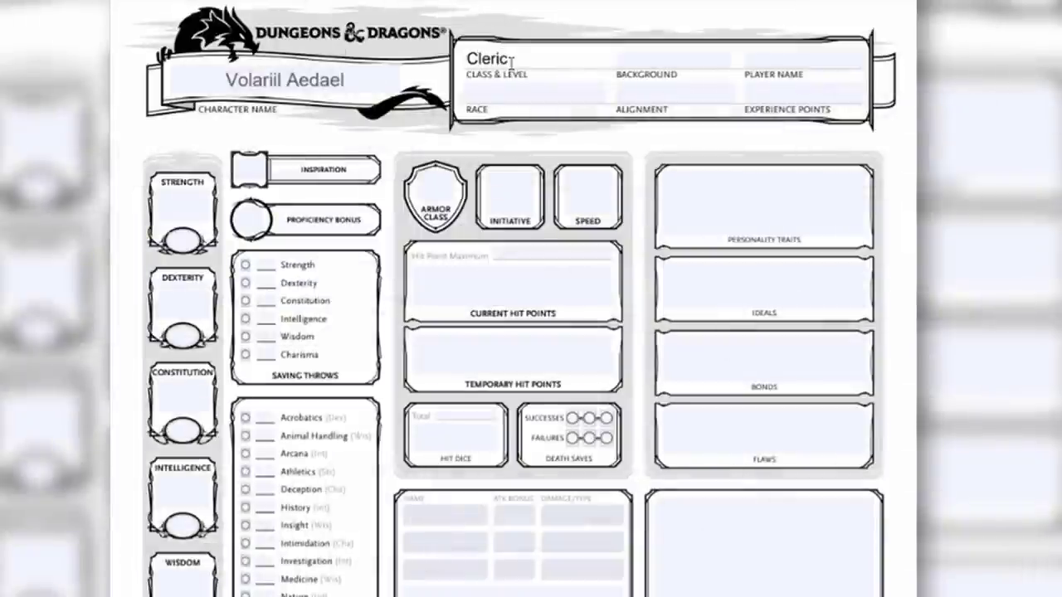
# Step: Fill the header details with alignment True Neutral and experience 'Milestone LVL'
pyautogui.click(653, 63)
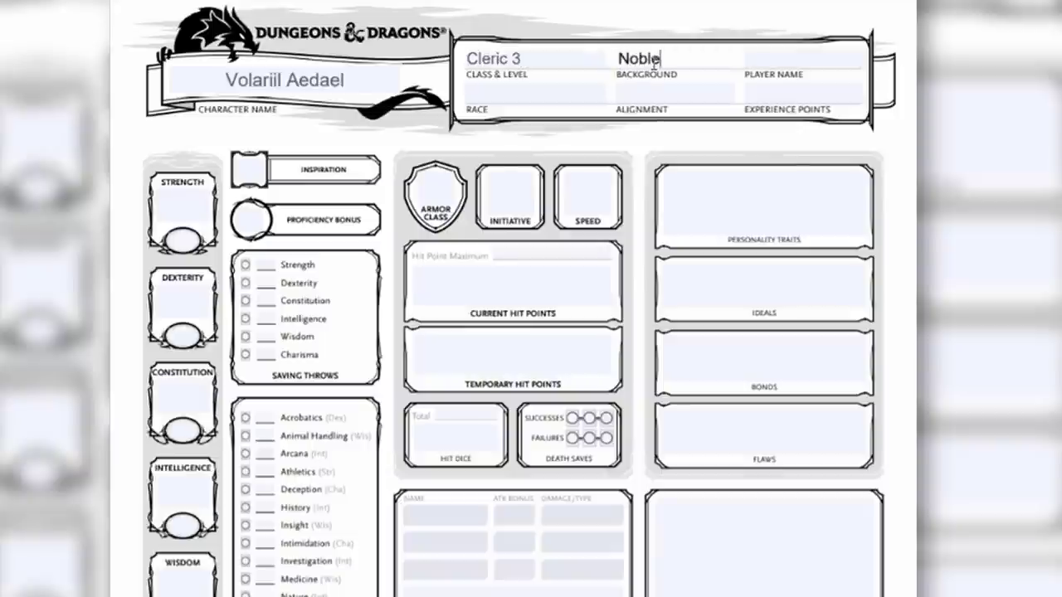
pyautogui.press('Tab')
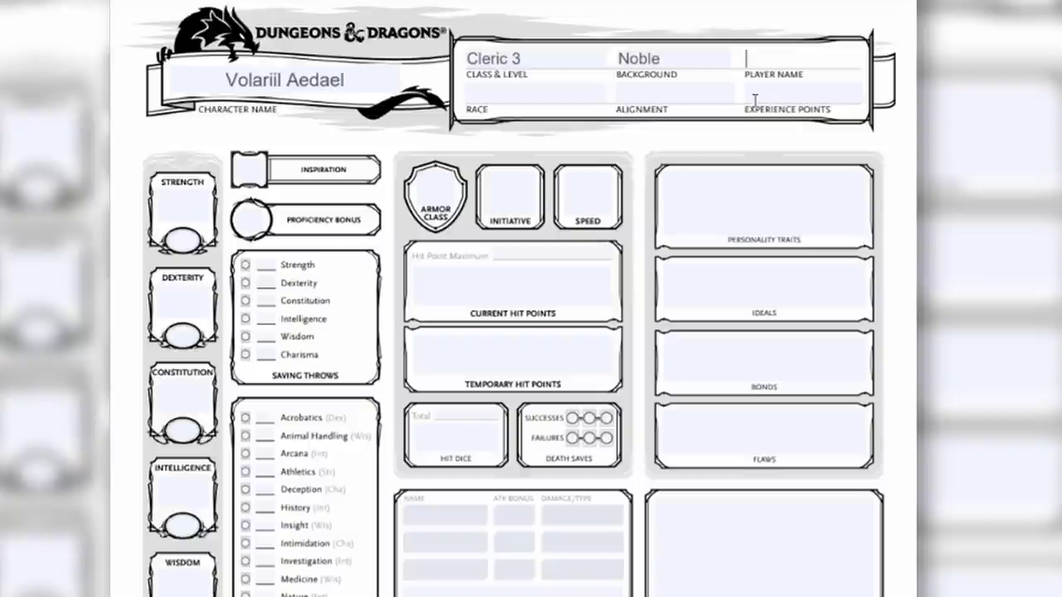
pyautogui.click(578, 93)
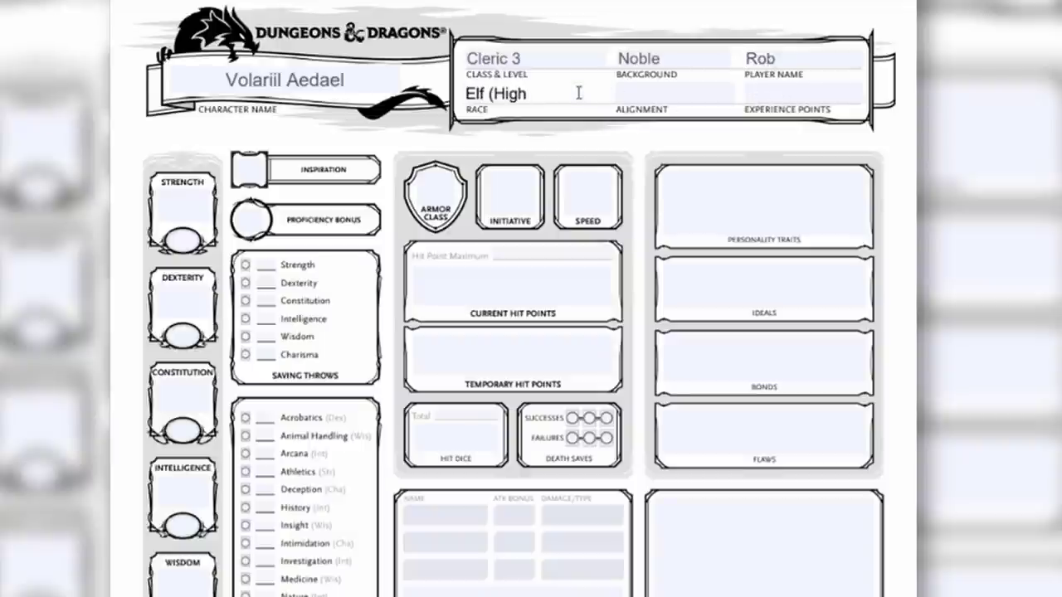
pyautogui.click(692, 94)
pyautogui.write('True Neutral')
pyautogui.press('Tab')
pyautogui.write('Milestone LVL')
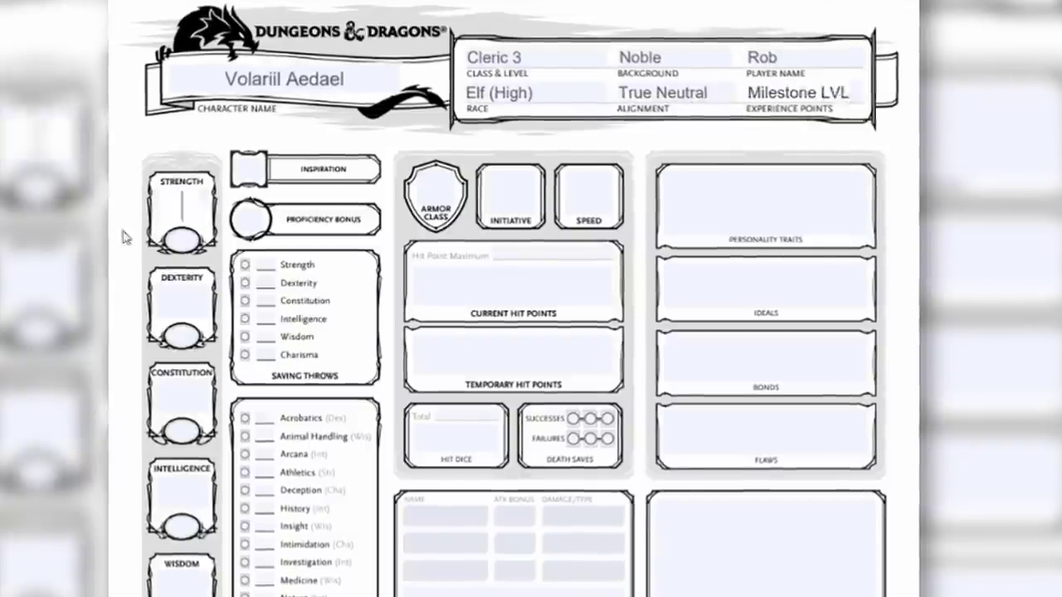
pyautogui.press('Tab')
# Step: Enter ability scores 10, 12, 14, 12, 15, 12 with their modifiers, and speed 30
pyautogui.write('10')
pyautogui.scroll(-3, 124, 238)
pyautogui.write('12\t+1\t14\t+2\t12\t+1\t15\t+2\t12')
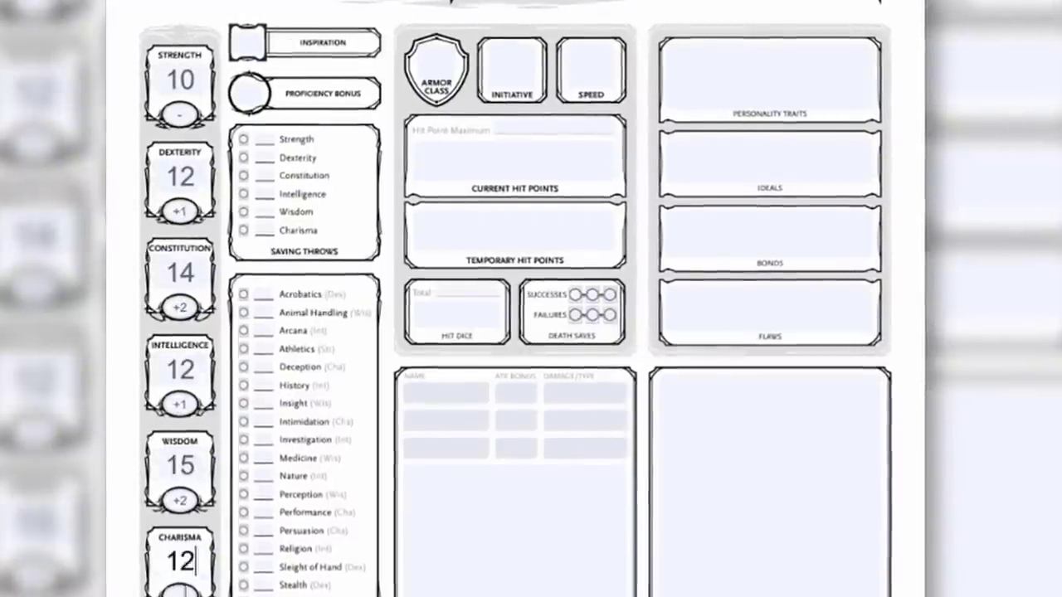
pyautogui.scroll(1, 239, 238)
pyautogui.click(591, 106)
pyautogui.write('30')
# Step: Mark Perception proficient and list Common, Elvish and Elf Weapon Training as proficiencies
pyautogui.scroll(-3, 244, 368)
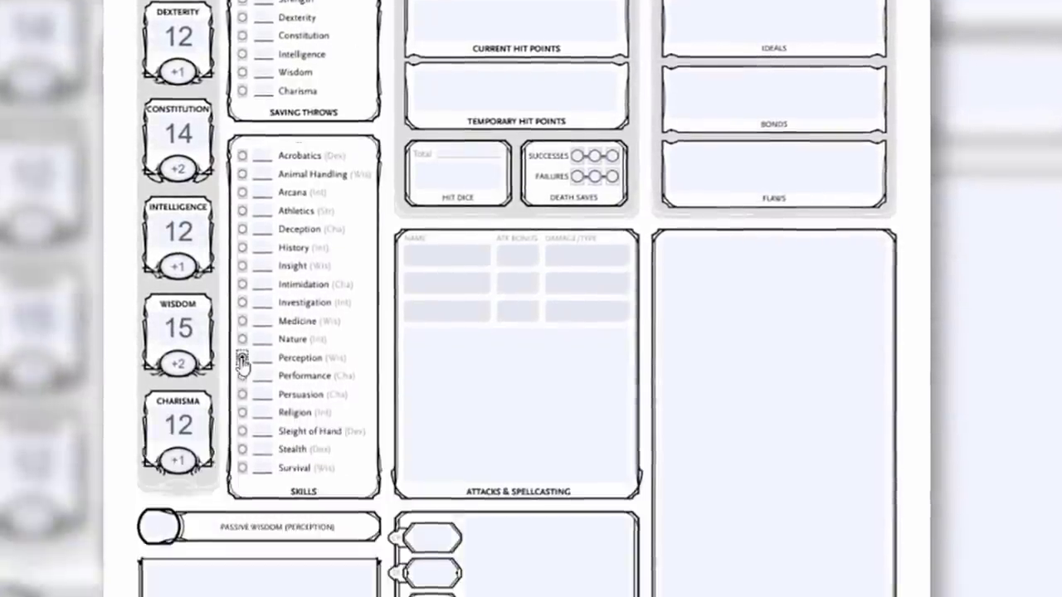
pyautogui.click(241, 366)
pyautogui.scroll(-3, 242, 365)
pyautogui.click(248, 451)
pyautogui.write('Common')
pyautogui.press('Return')
pyautogui.write('Elvish')
pyautogui.press('Return')
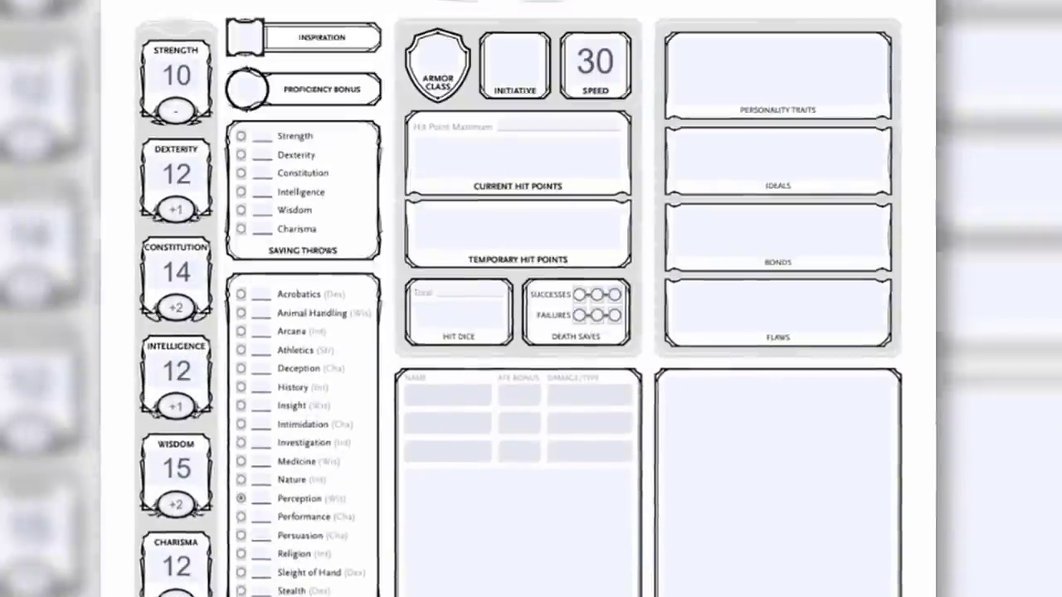
pyautogui.write('Elf Weapon Training')
# Step: List Darkvision 60ft and Elven Trance under features and traits
pyautogui.scroll(2, 784, 249)
pyautogui.click(785, 175)
pyautogui.write('Darkvision 60ft')
pyautogui.press('Return')
pyautogui.write('Elven Trance')
pyautogui.press('Return')
pyautogui.press('BackSpace')
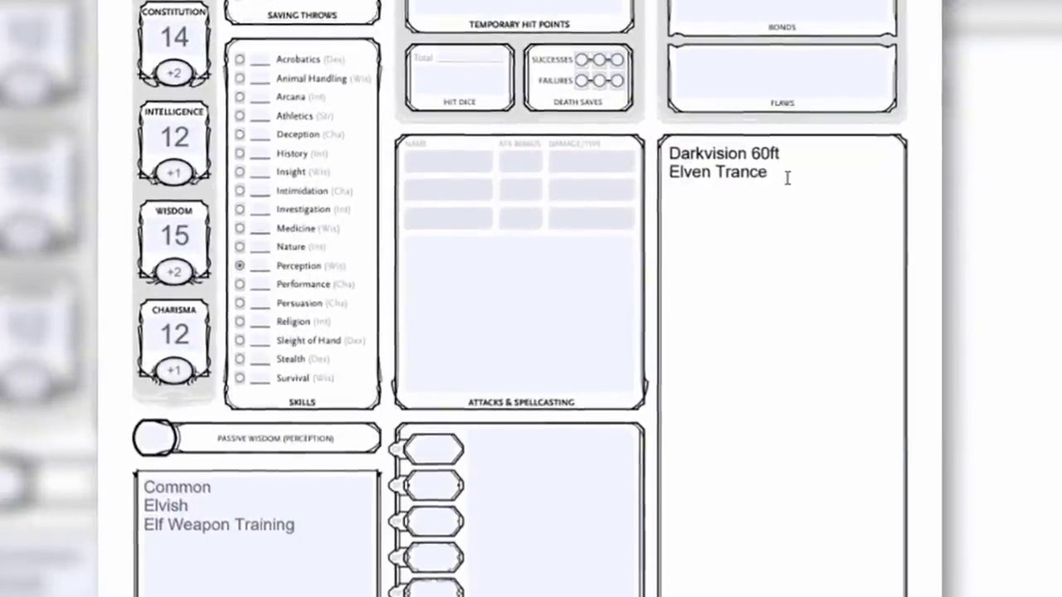
pyautogui.scroll(-2, 323, 440)
pyautogui.scroll(7, 459, 435)
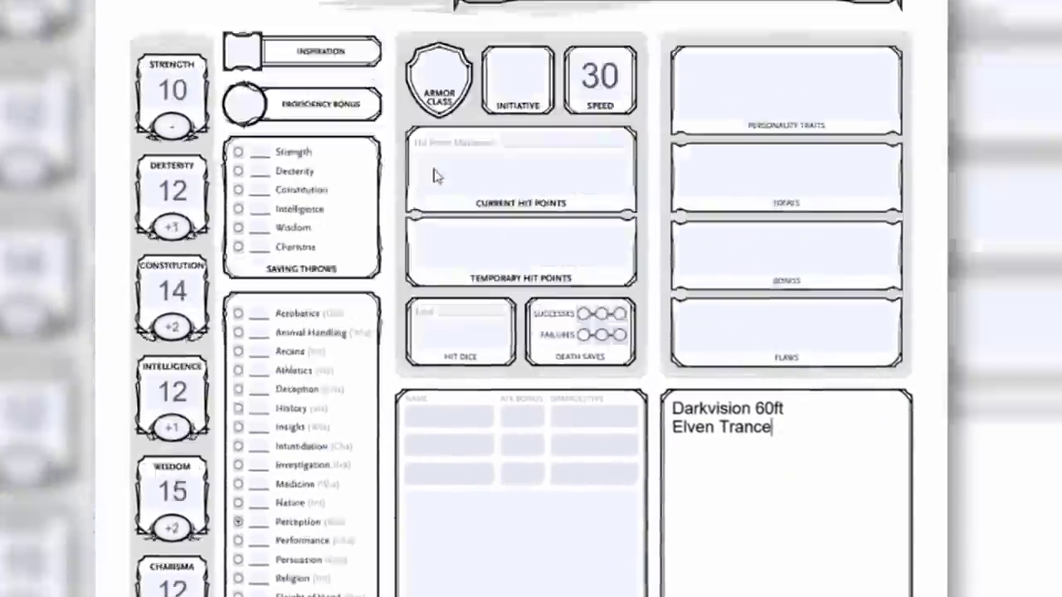
# Step: Set hit dice to D8 and HP maximum to 24, and mark Wisdom and Charisma saves proficient
pyautogui.click(458, 435)
pyautogui.write('D8')
pyautogui.click(509, 272)
pyautogui.write('24')
pyautogui.scroll(-1, 419, 373)
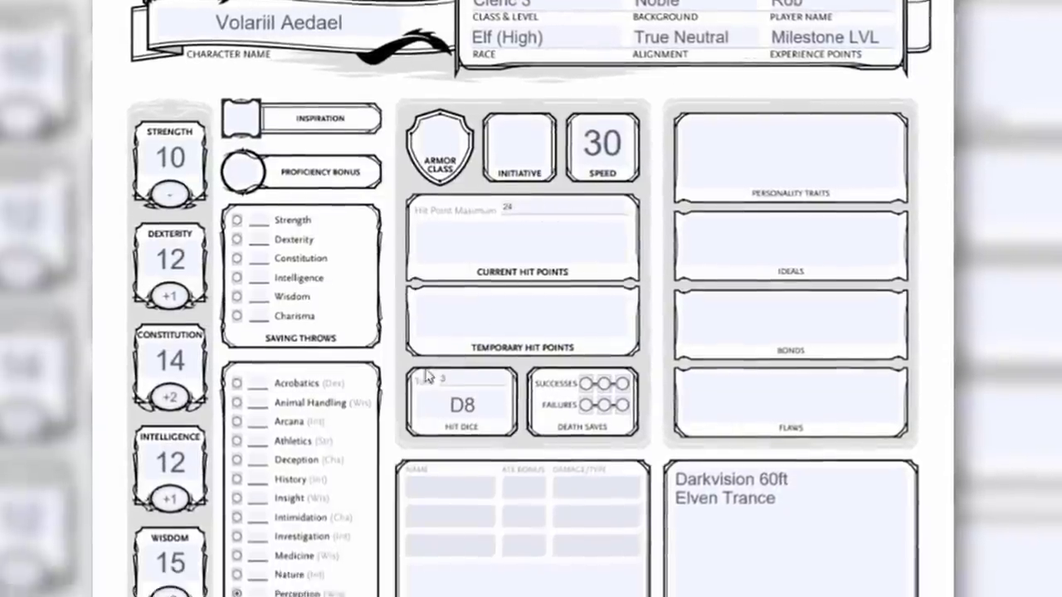
pyautogui.click(236, 282)
pyautogui.click(237, 301)
pyautogui.scroll(-2, 190, 456)
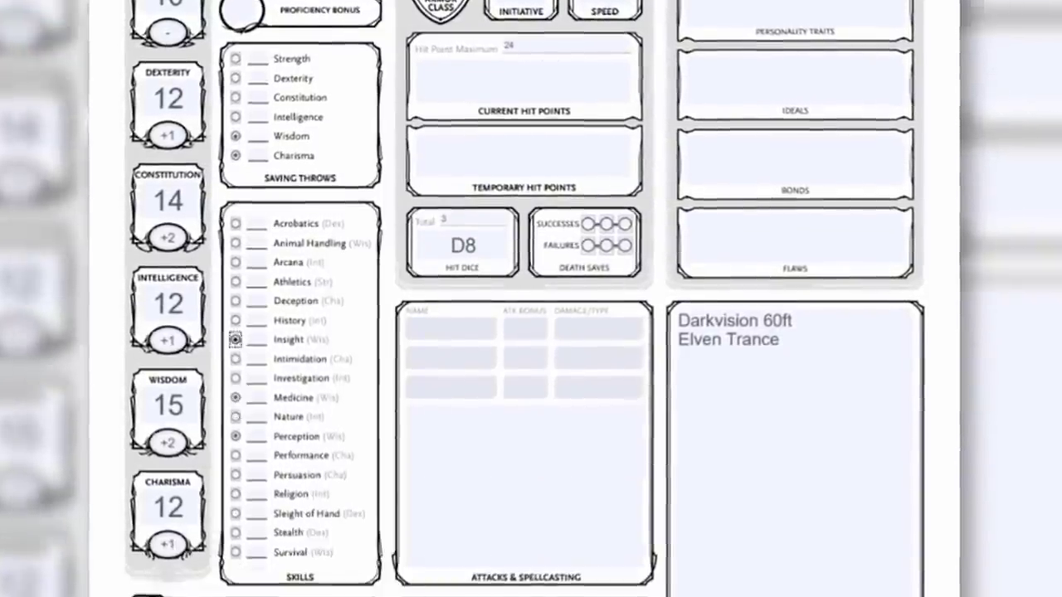
pyautogui.scroll(1, 262, 461)
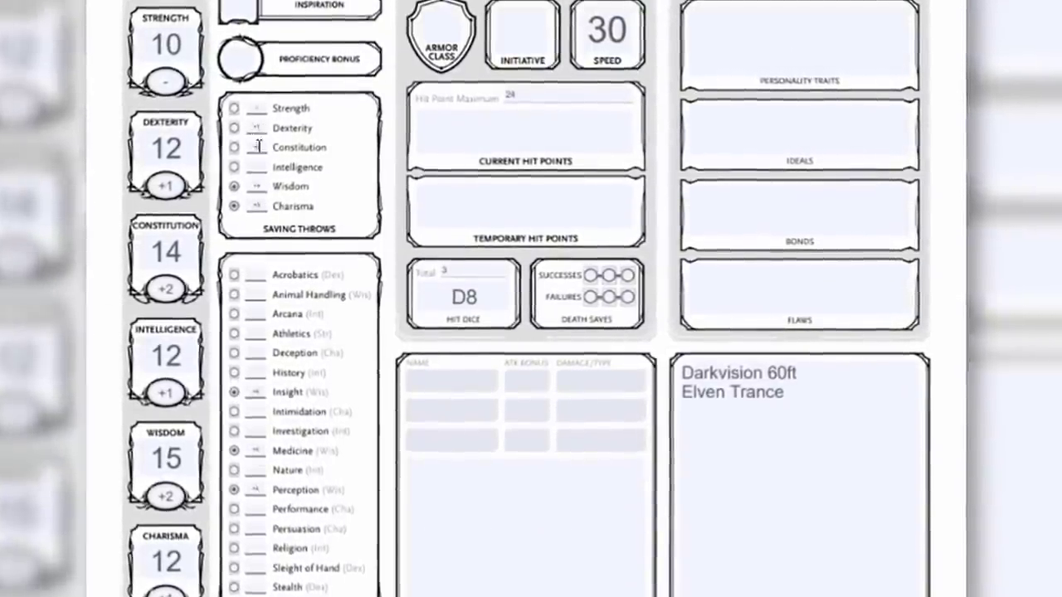
pyautogui.scroll(-3, 371, 322)
pyautogui.scroll(4, 124, 531)
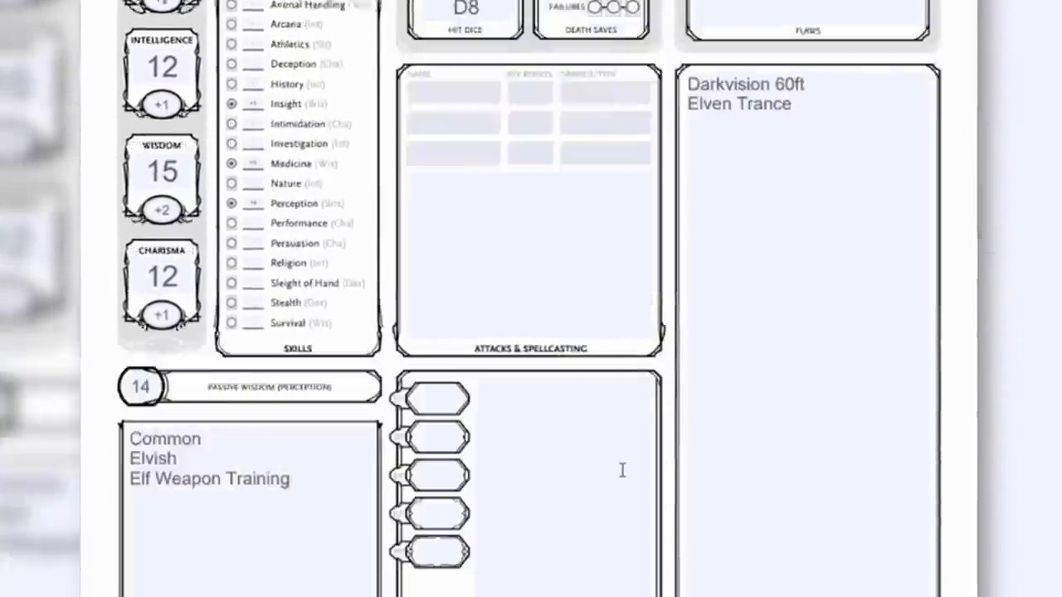
# Step: Add 'Cleric Domain: Knowledge' to features, start a new language line, and give Arcana +1
pyautogui.press('Return')
pyautogui.write('Cleric Domain: Knowledge')
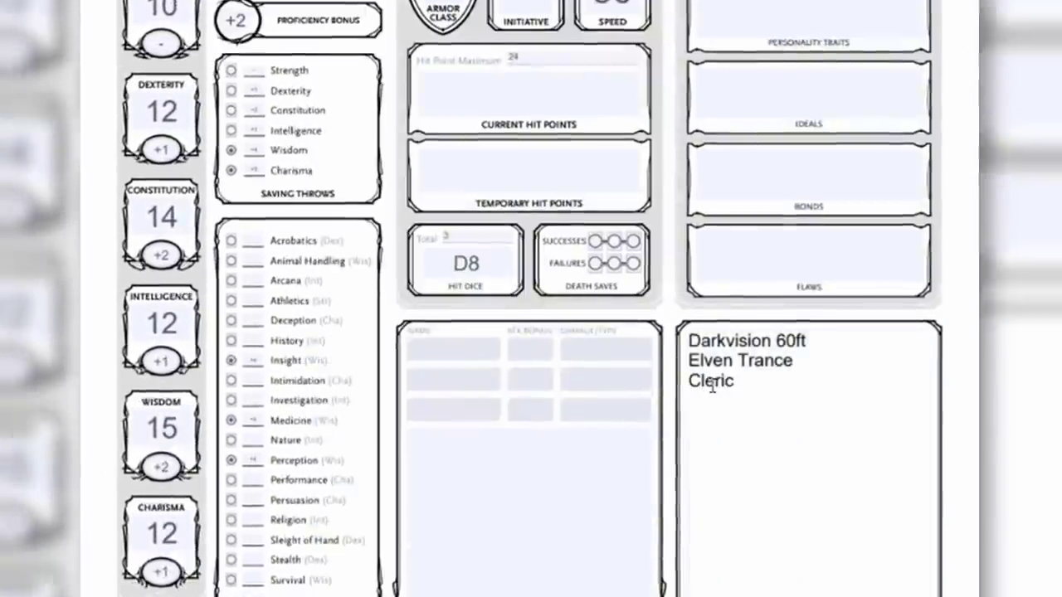
pyautogui.click(216, 458)
pyautogui.press('Return')
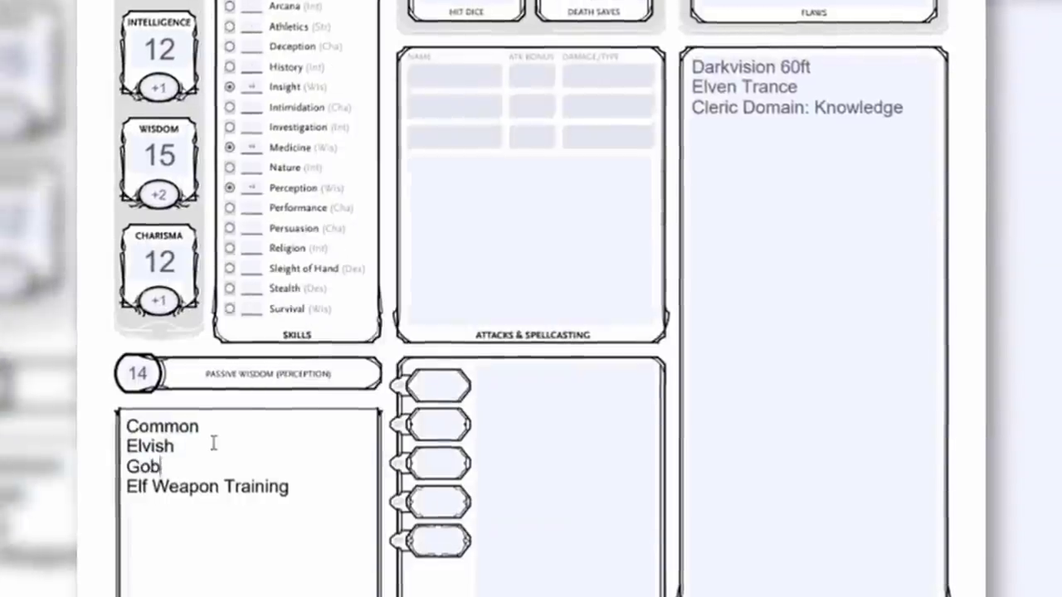
pyautogui.scroll(3, 227, 301)
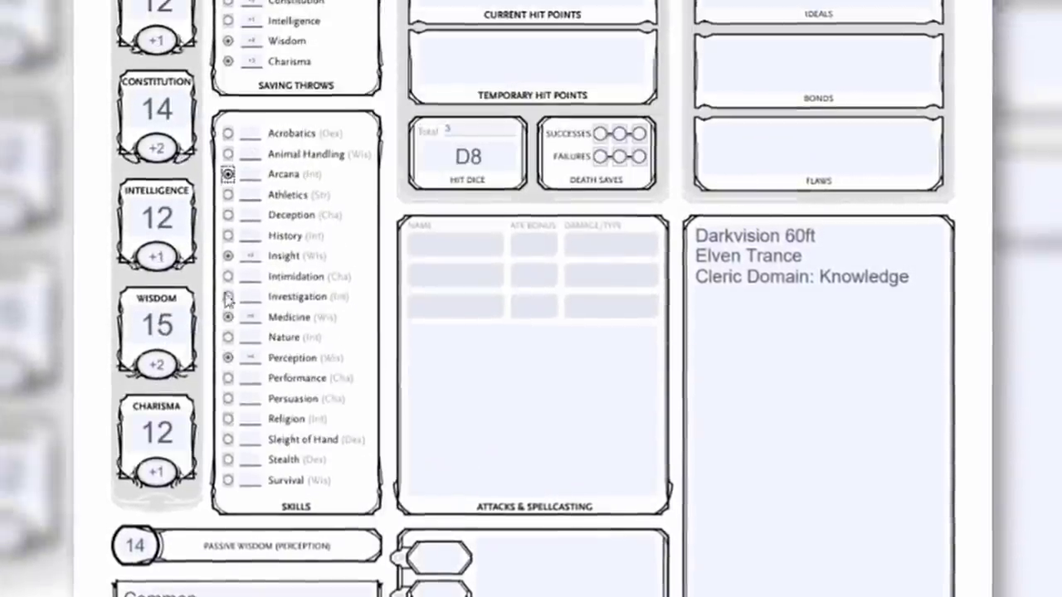
pyautogui.click(226, 173)
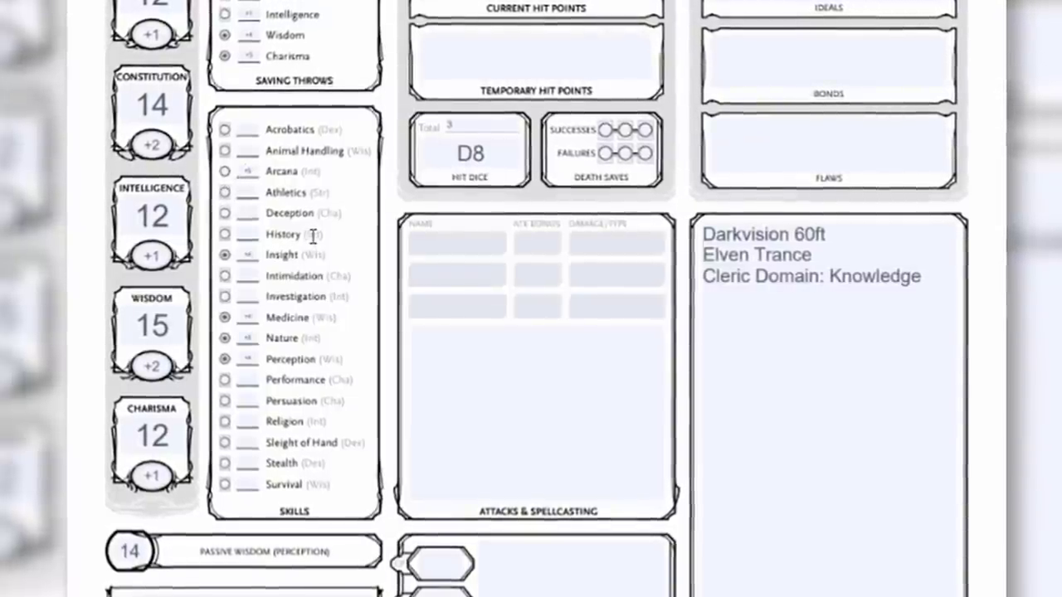
pyautogui.scroll(3, 310, 234)
# Step: Add a Bonesaw attack at +3 dealing 1d4+1 slashing damage
pyautogui.click(427, 359)
pyautogui.write('Bonesaw')
pyautogui.press('Tab')
pyautogui.write('+')
pyautogui.click(606, 359)
pyautogui.write('1d4+1 Slas')
# Step: Mark Persuasion as a proficient skill
pyautogui.scroll(-3, 446, 256)
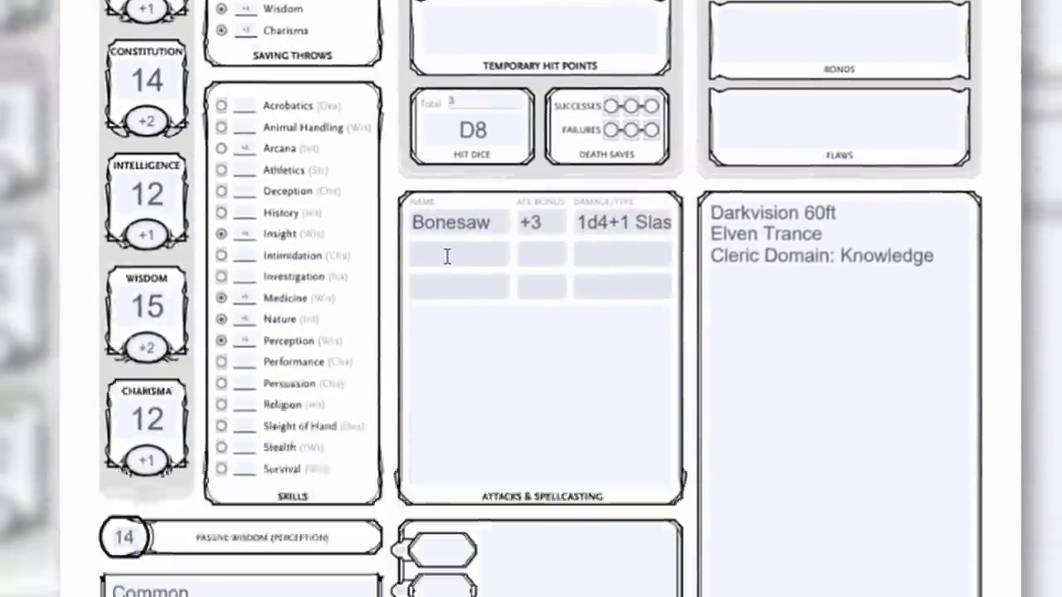
pyautogui.scroll(3, 448, 257)
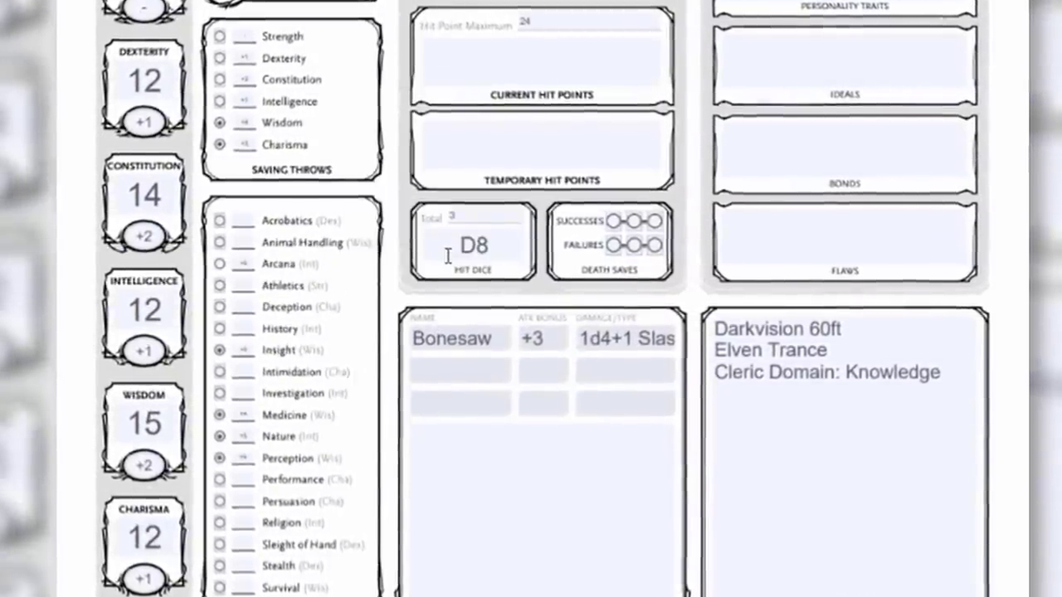
pyautogui.scroll(5, 563, 164)
pyautogui.scroll(-6, 372, 237)
pyautogui.click(218, 440)
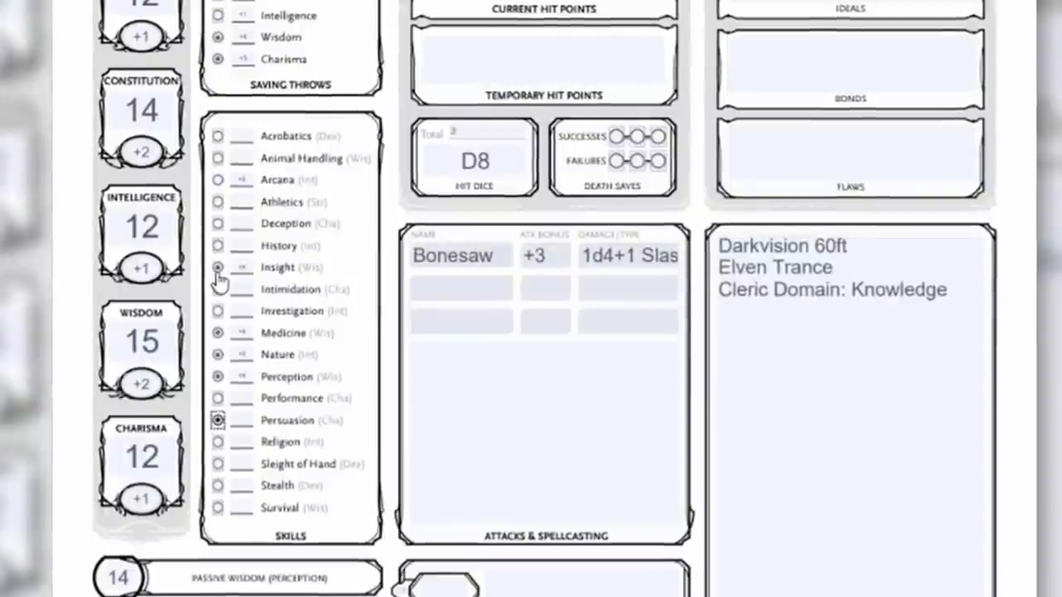
pyautogui.scroll(-3, 325, 583)
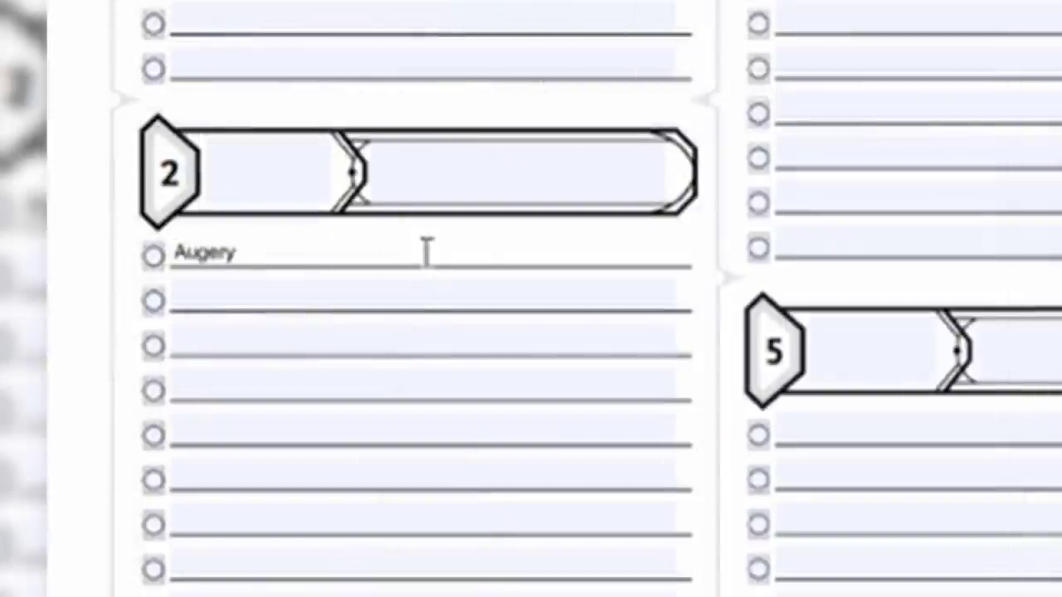
# Step: Enter Mending, Spare the Dying and Light on the first three cantrip lines
pyautogui.click(398, 296)
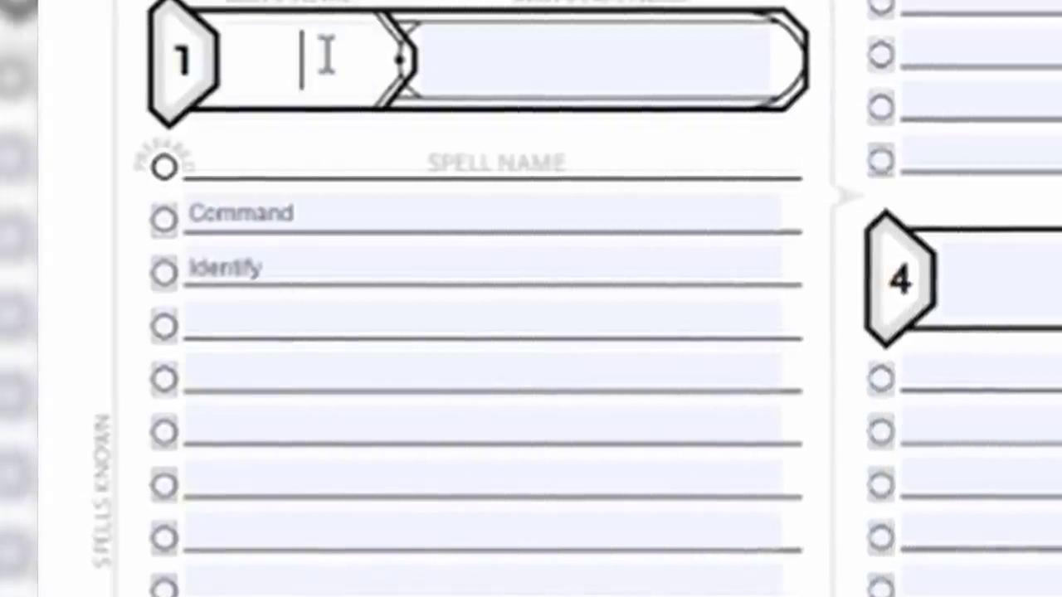
pyautogui.click(190, 168)
pyautogui.write('M3neint')
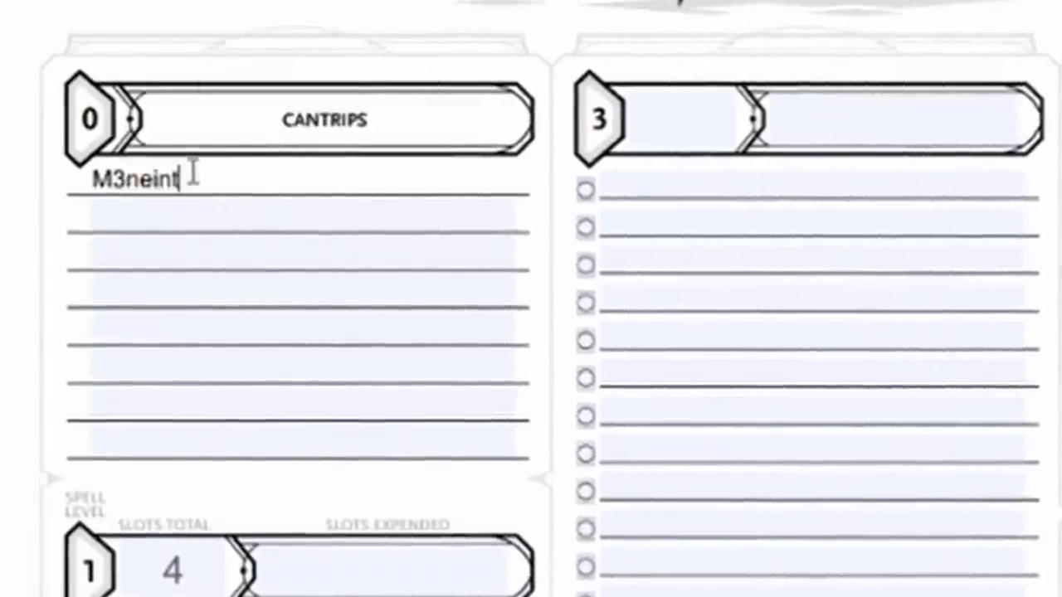
pyautogui.press('BackSpace')
pyautogui.press('BackSpace')
pyautogui.press('BackSpace')
pyautogui.press('BackSpace')
pyautogui.press('BackSpace')
pyautogui.press('BackSpace')
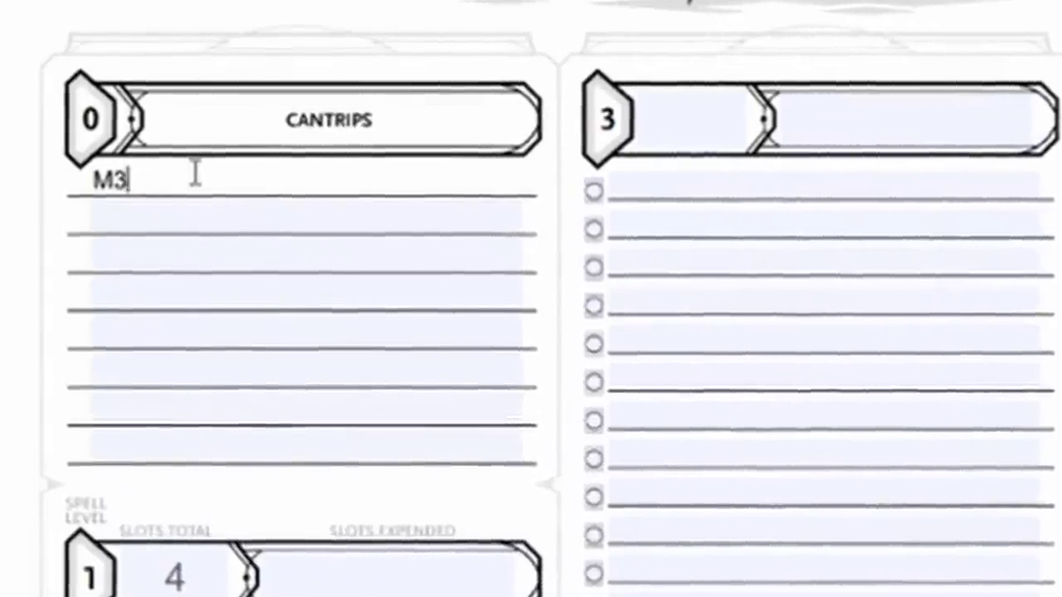
pyautogui.write('ending')
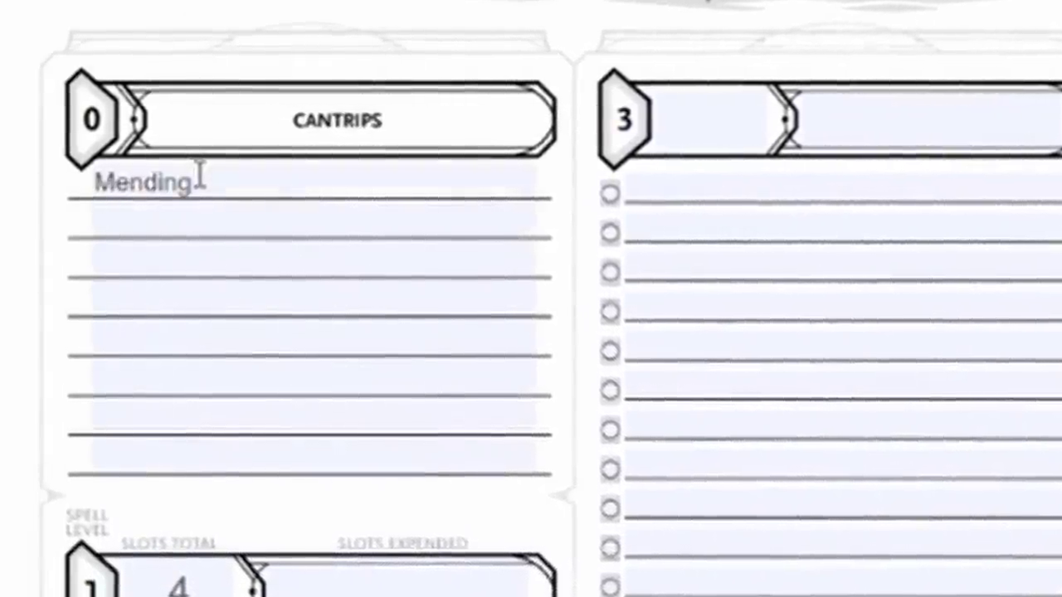
pyautogui.click(191, 221)
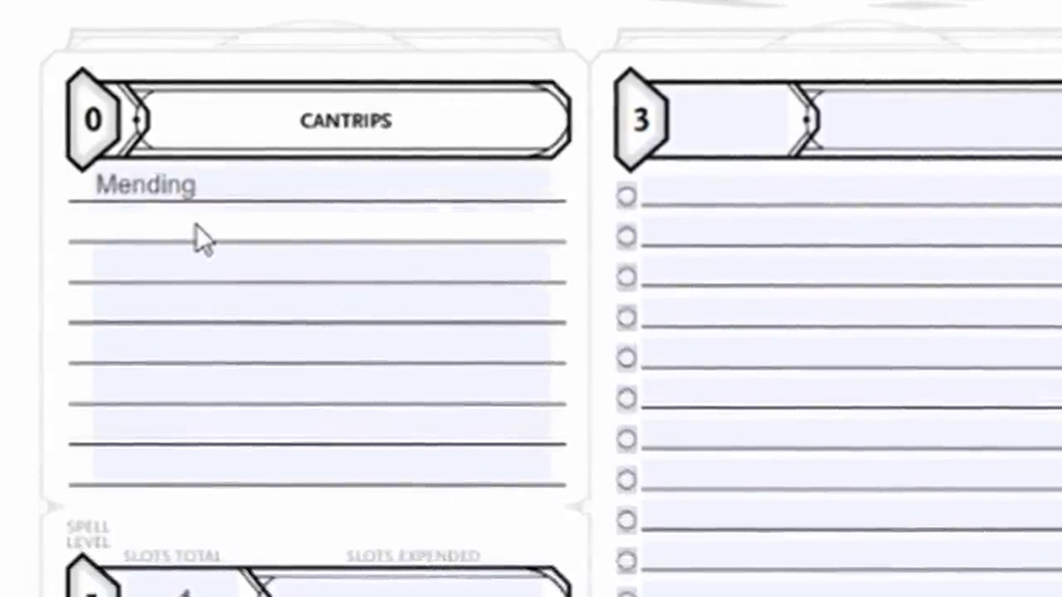
pyautogui.write('Sdpa')
pyautogui.press('BackSpace')
pyautogui.press('BackSpace')
pyautogui.press('BackSpace')
pyautogui.write('pare the Dying')
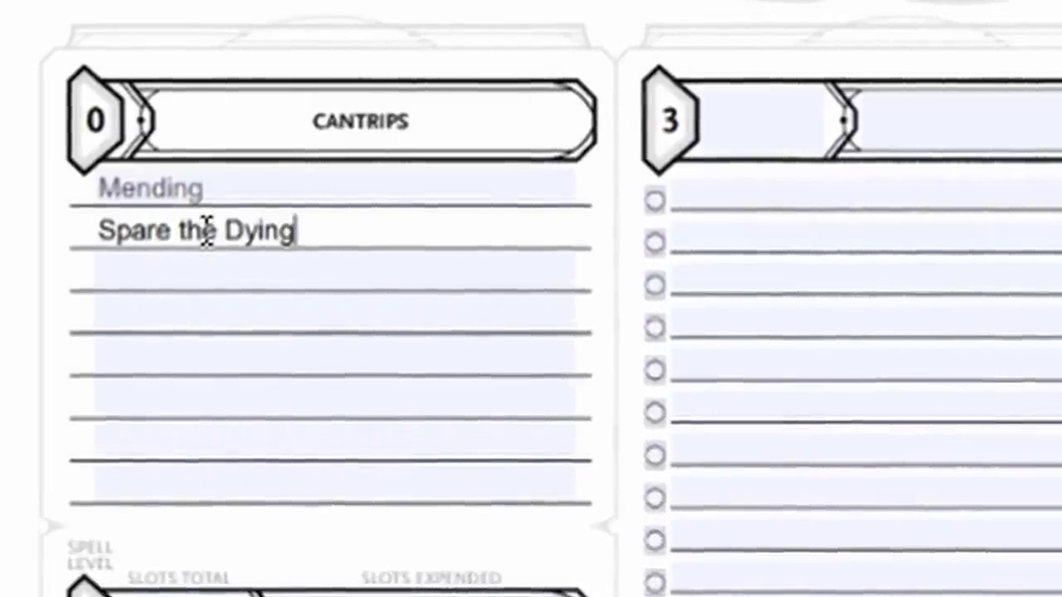
pyautogui.click(185, 270)
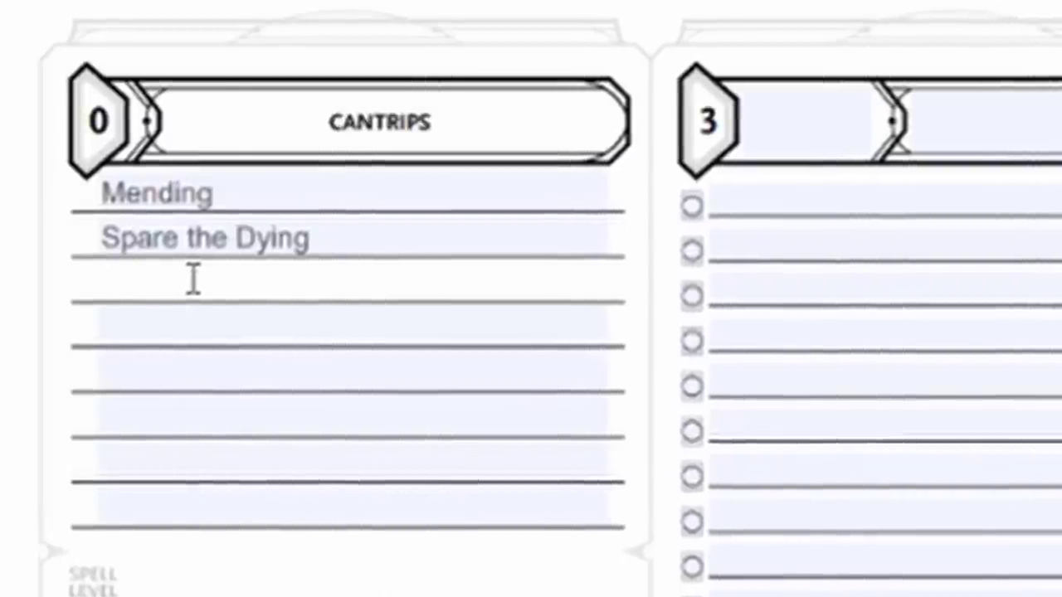
pyautogui.write('Light')
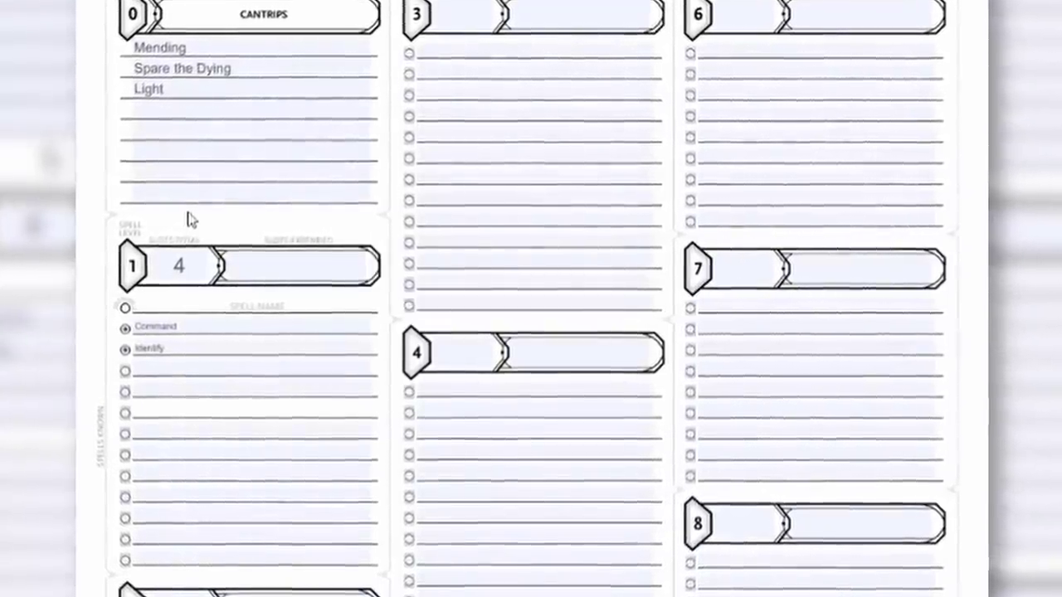
# Step: Add Inflict Wounds below Identify as a prepared level 1 spell
pyautogui.click(168, 368)
pyautogui.write('Inflic')
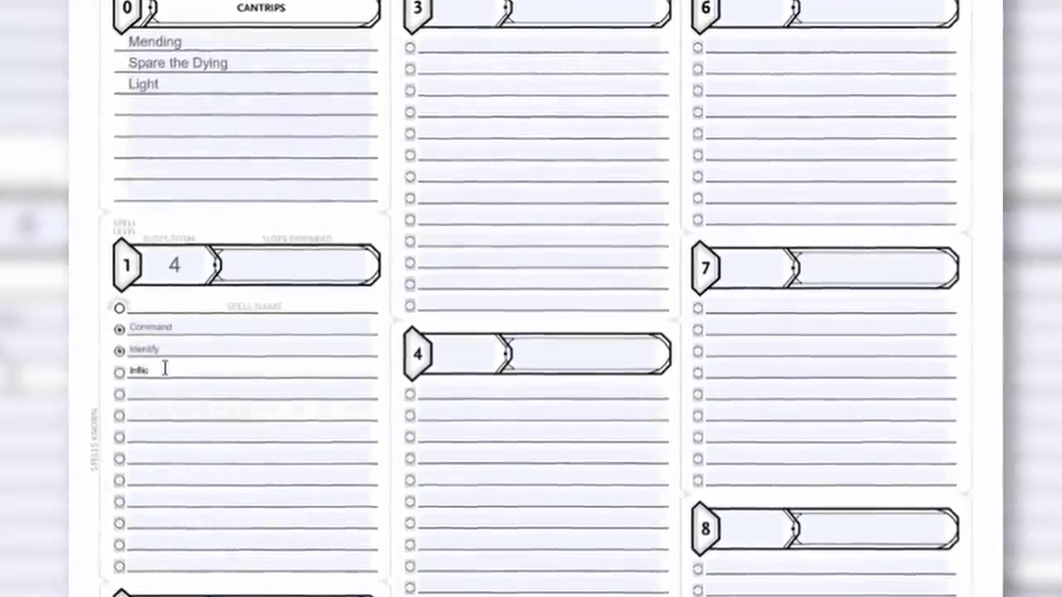
pyautogui.write('t Wounds')
pyautogui.click(114, 374)
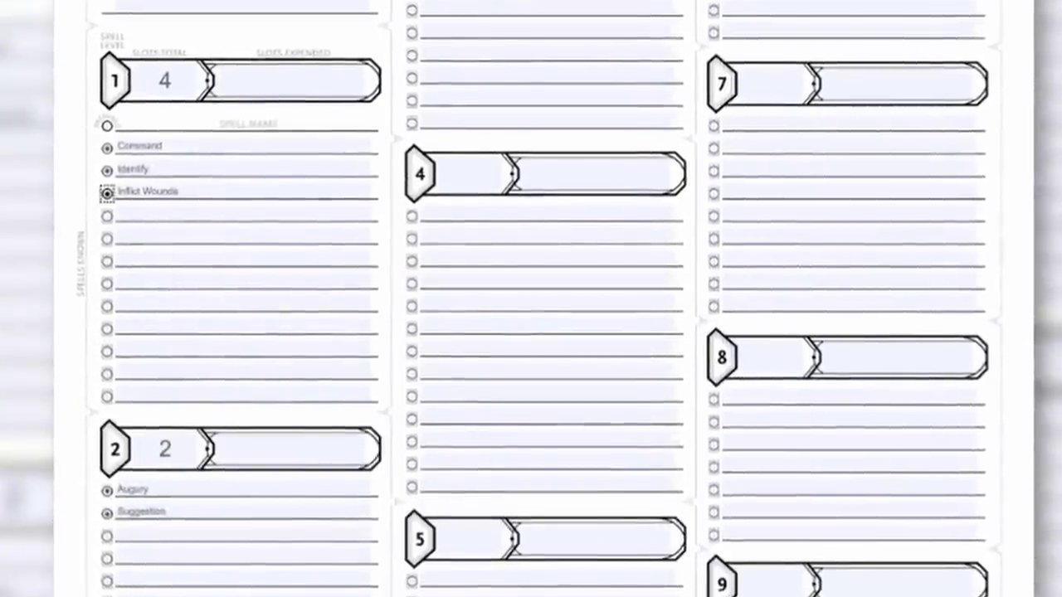